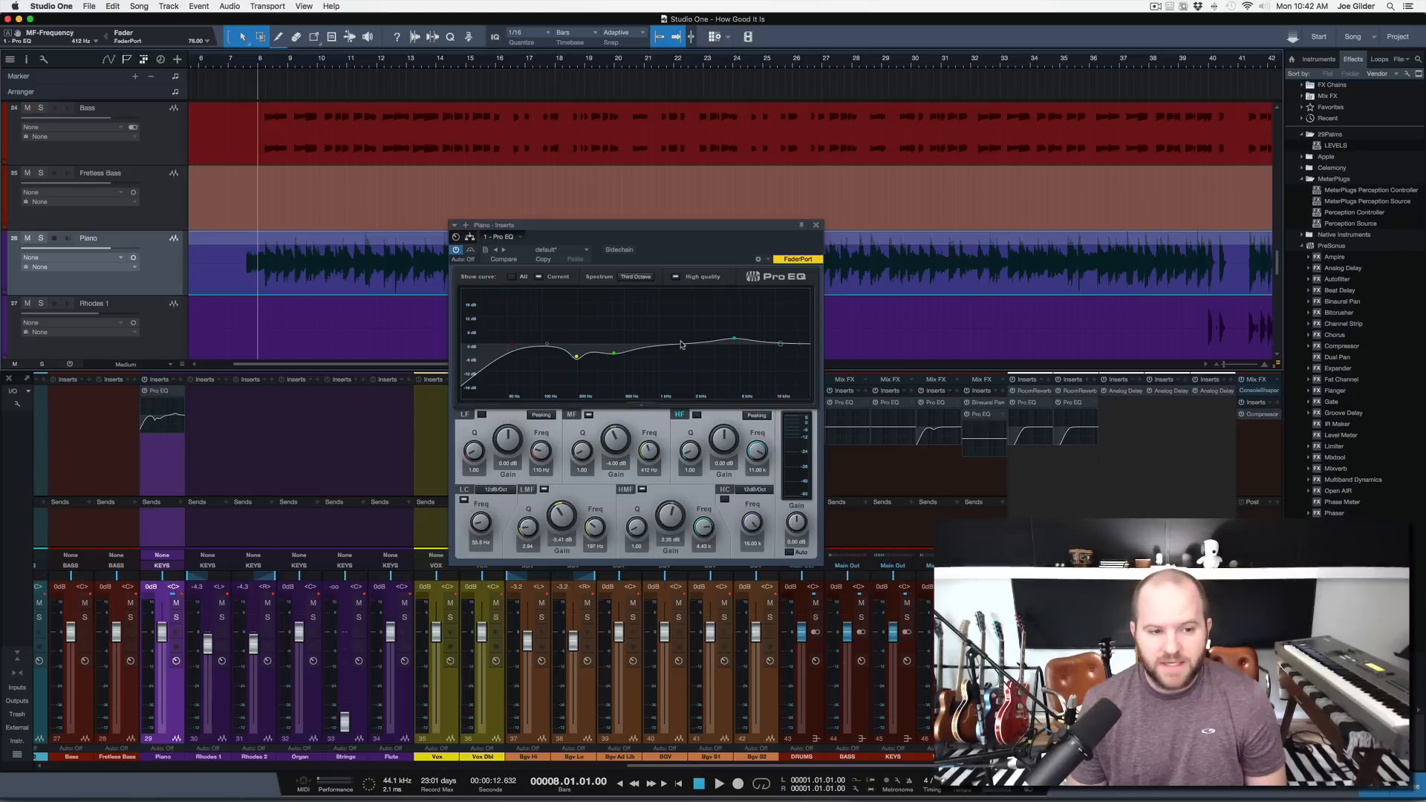
# Step: Place the playhead just before the piano's first notes, save the song, and audition the full mix with the piano's Pro EQ bypassed
pyautogui.click(245, 67)
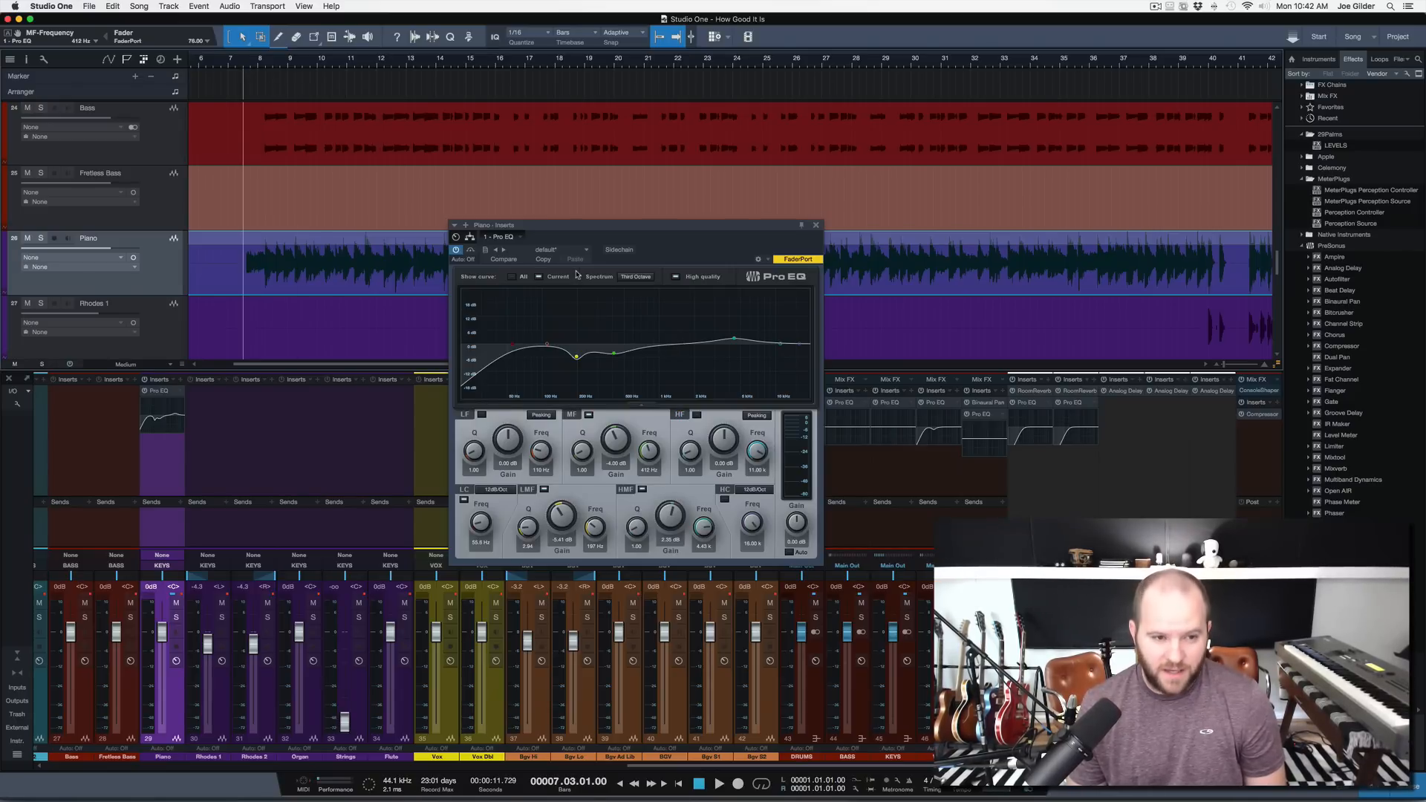
pyautogui.press('super+s')
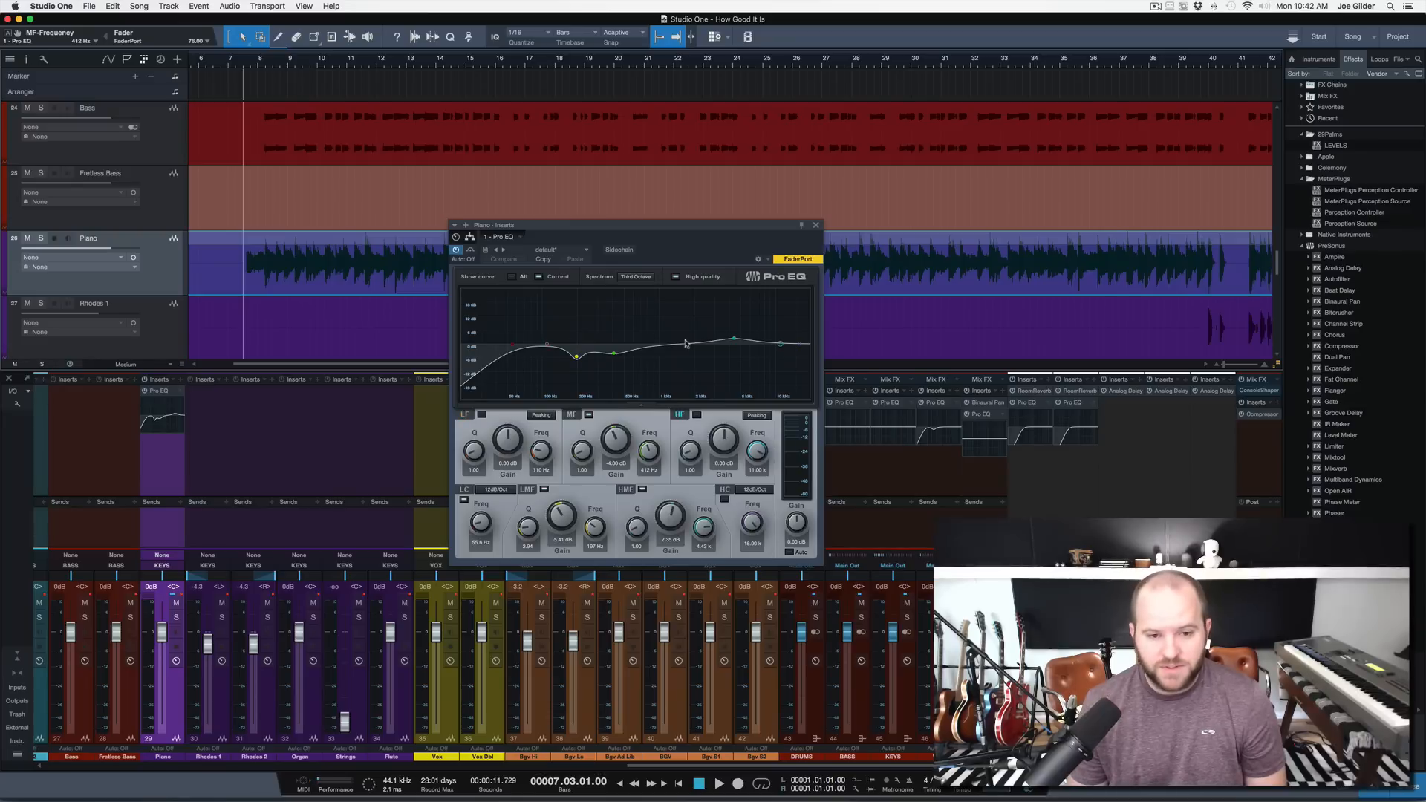
pyautogui.click(456, 249)
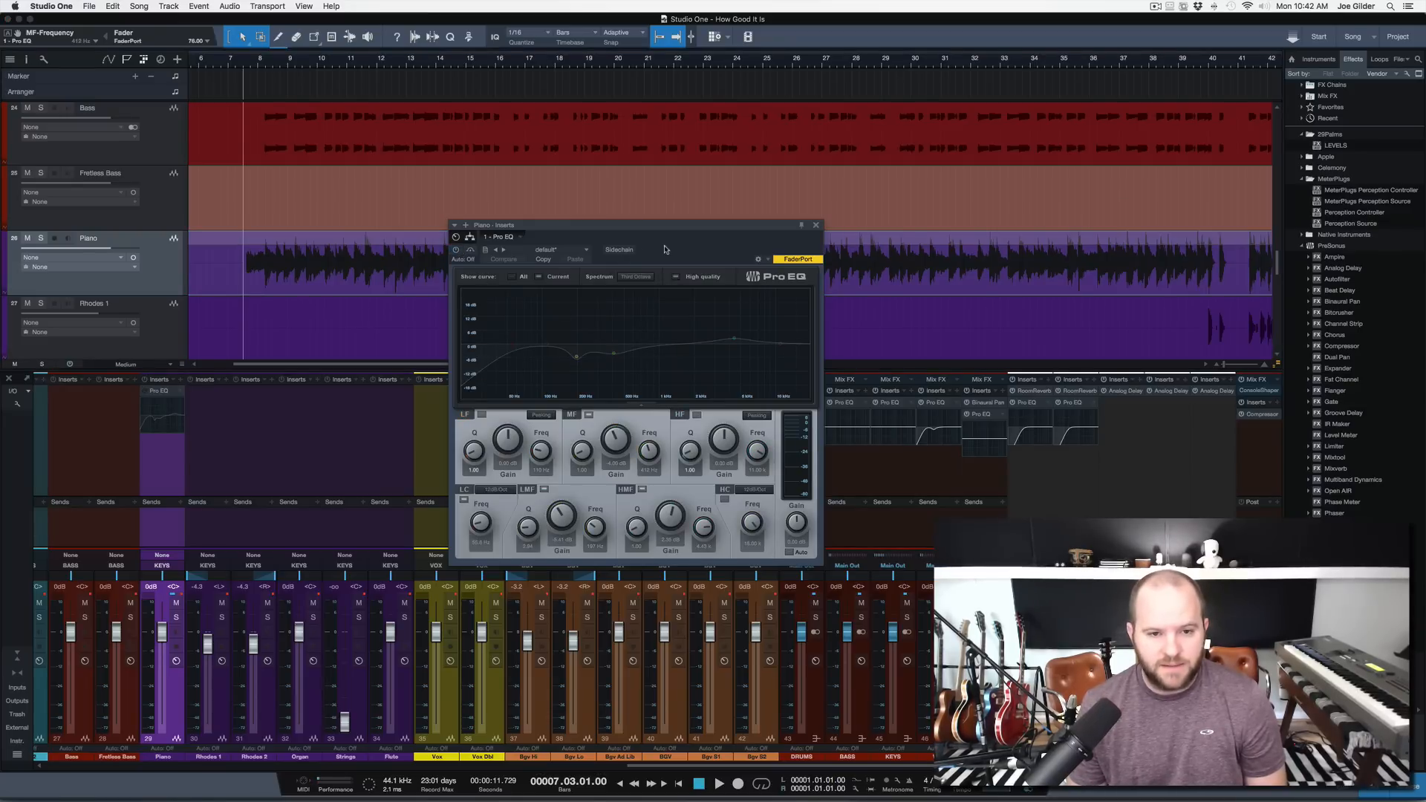
pyautogui.press('space')
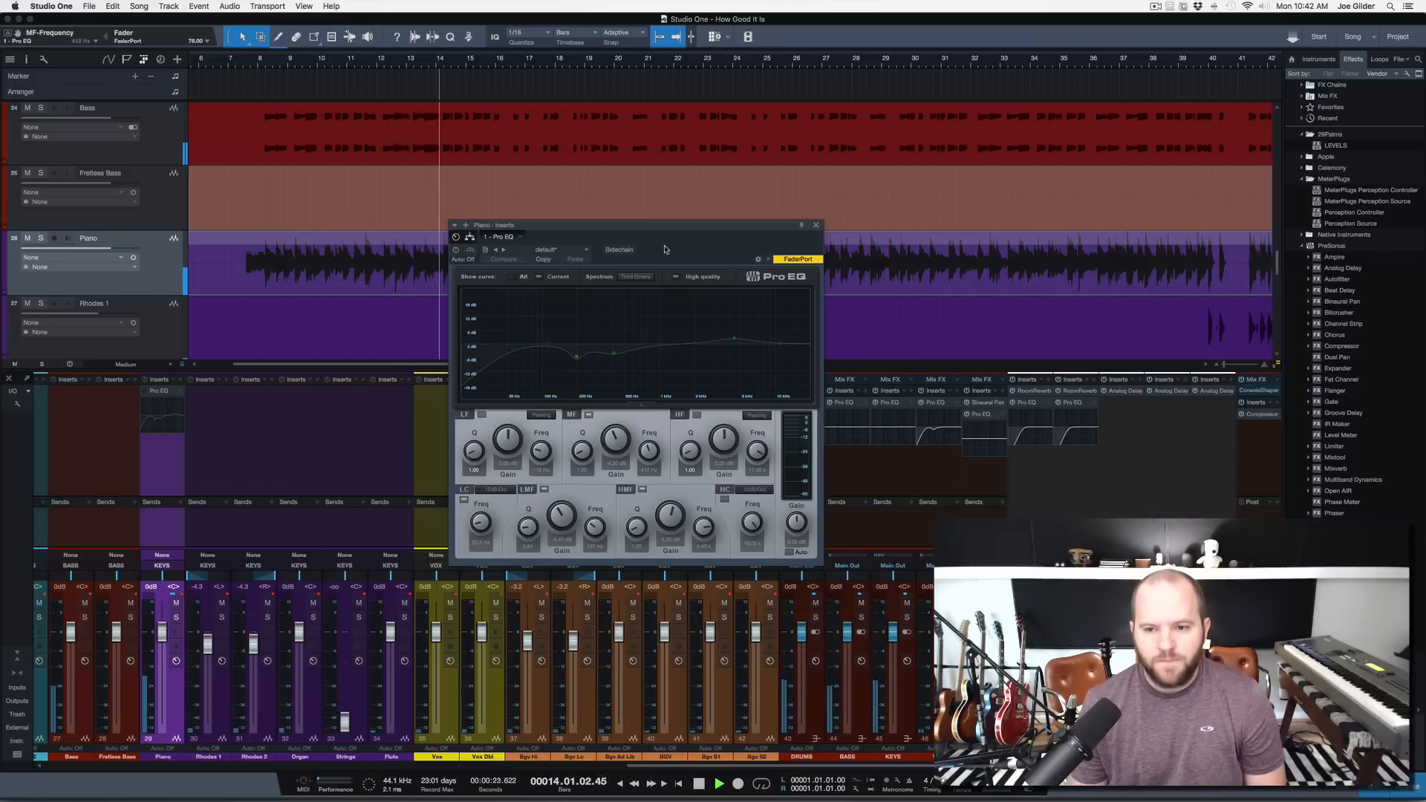
pyautogui.press('space')
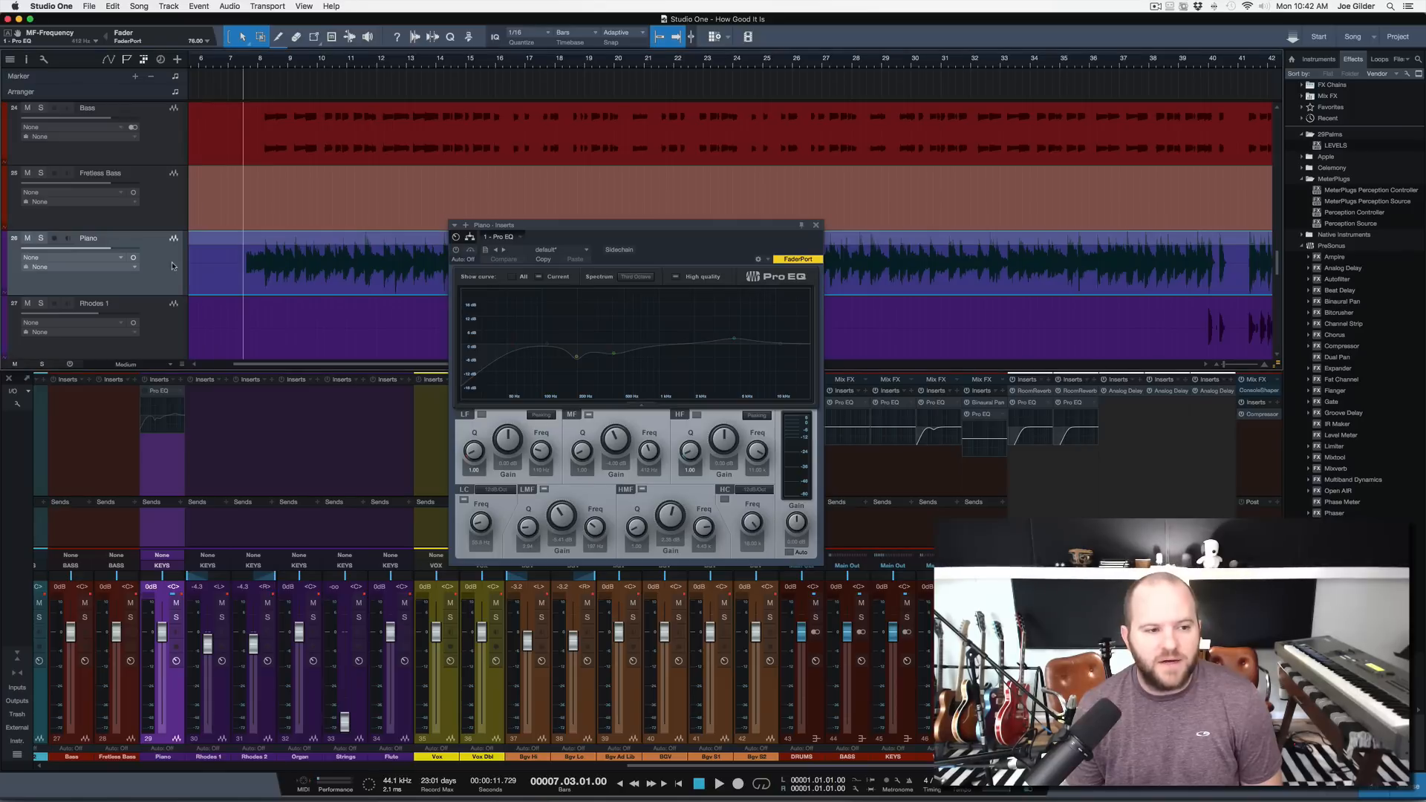
# Step: Solo the piano track and listen to it with its Pro EQ still bypassed
pyautogui.press('s')
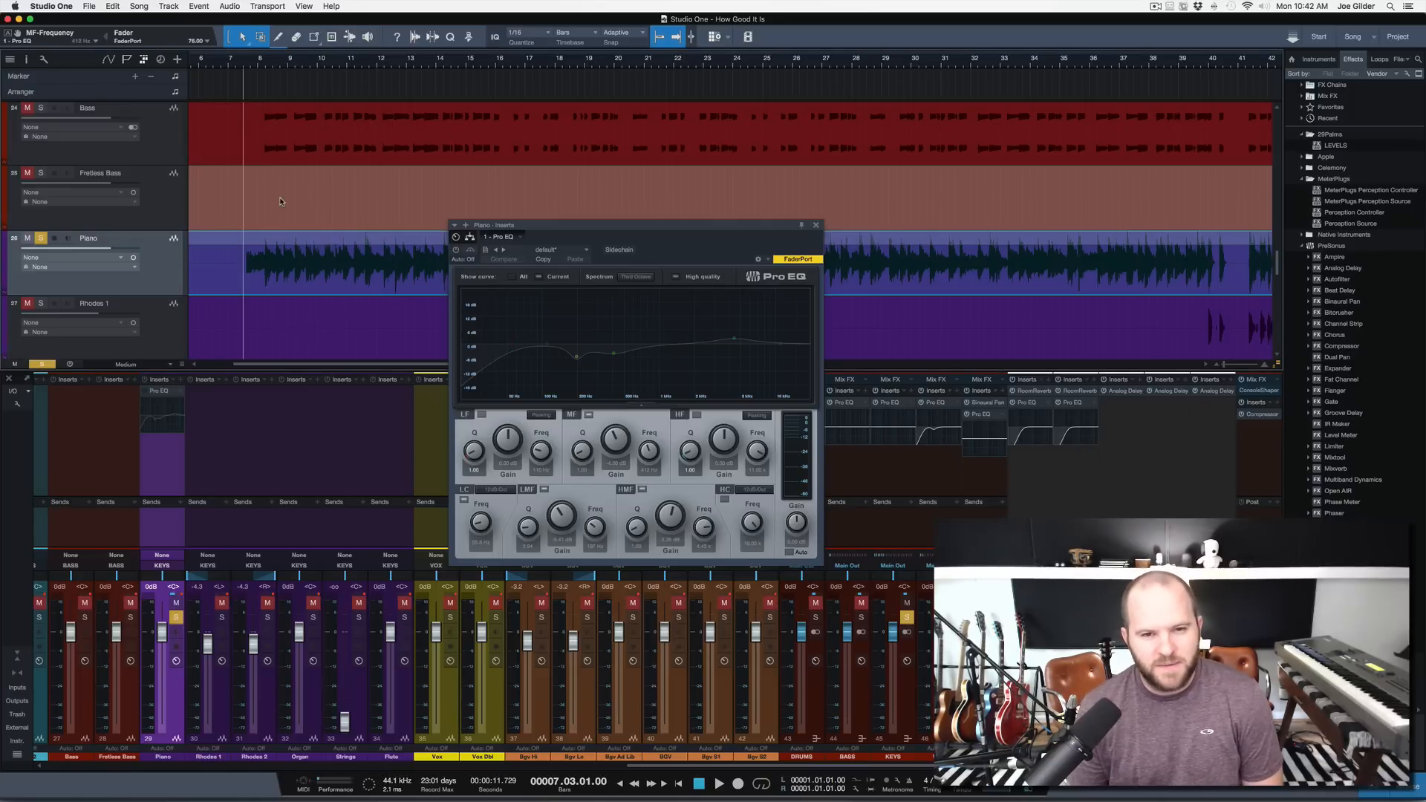
pyautogui.press('space')
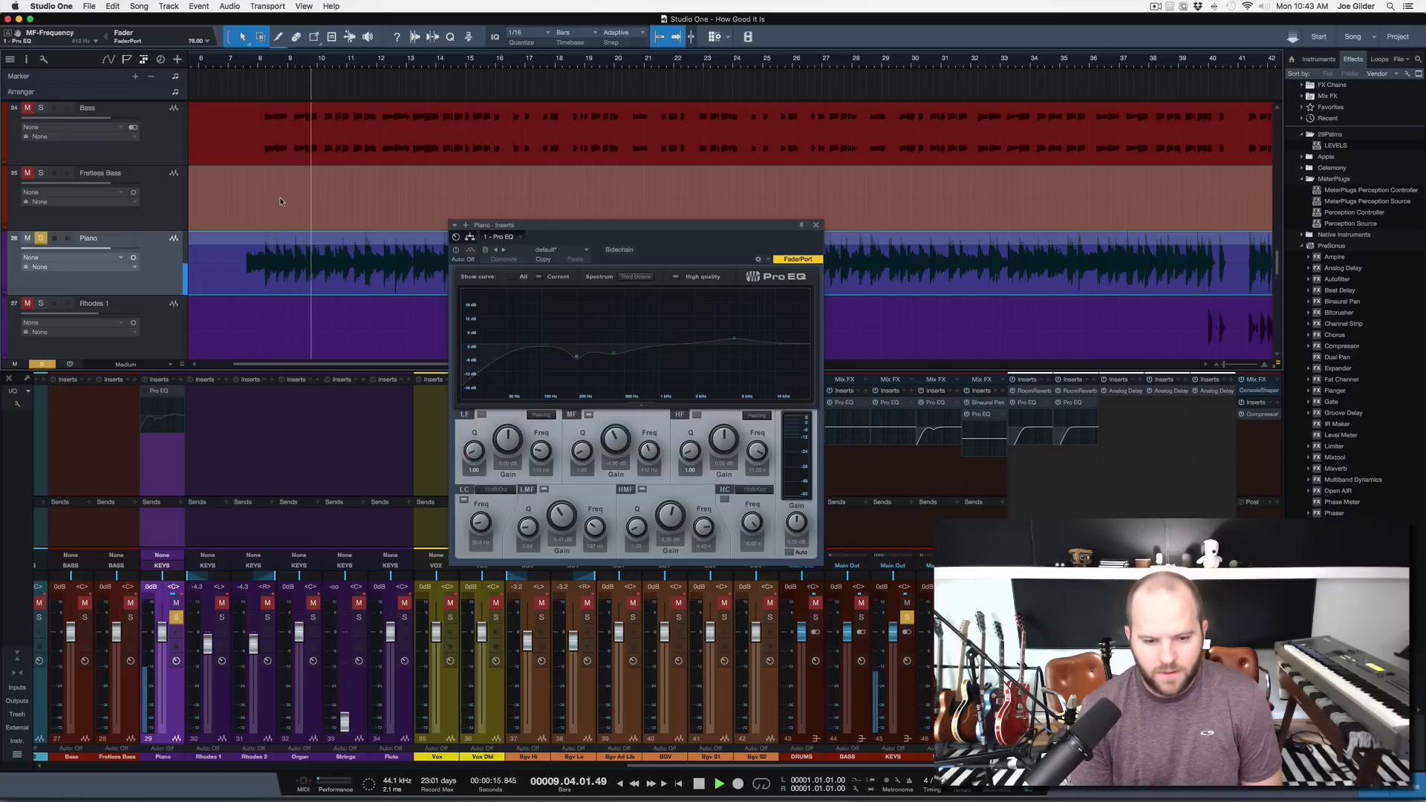
pyautogui.press('space')
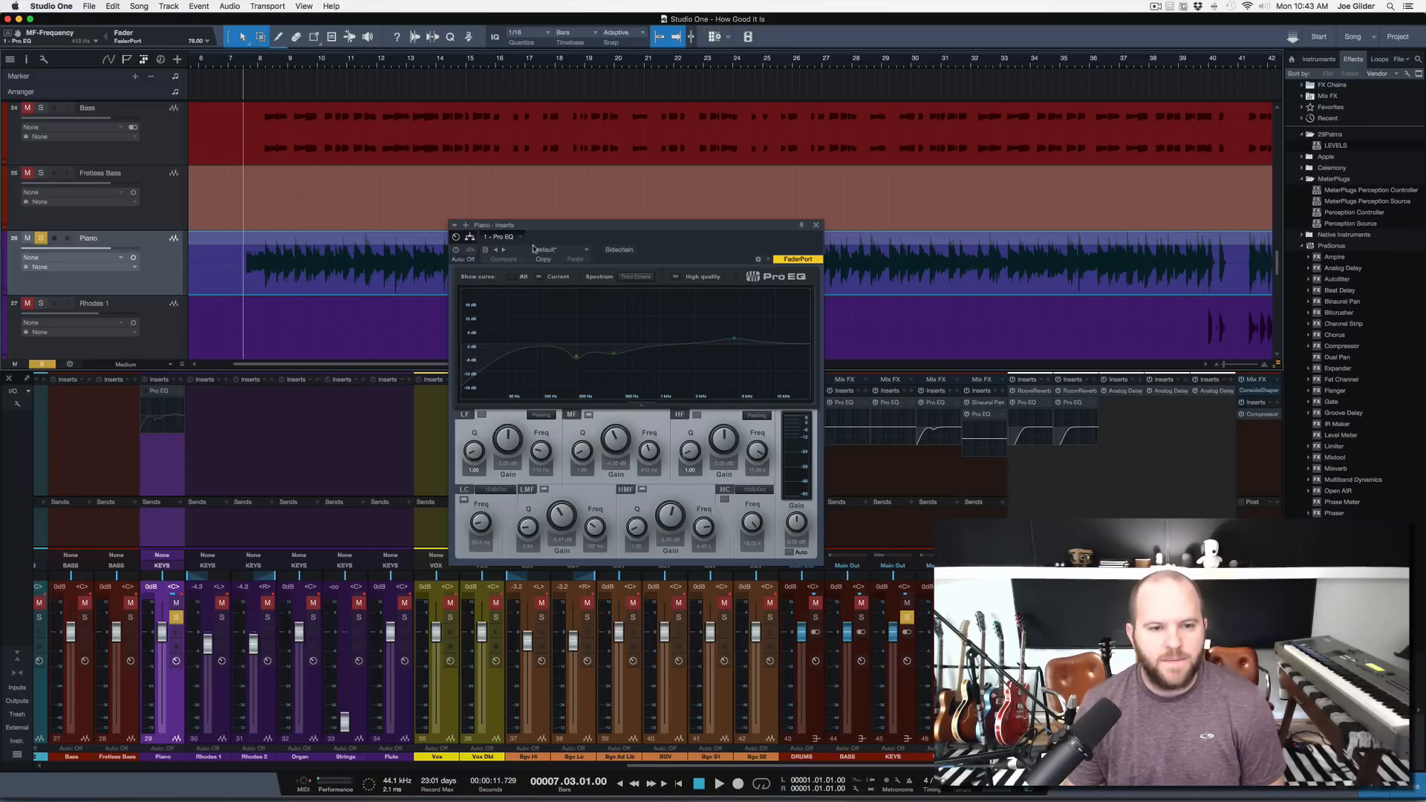
# Step: Reactivate the piano's Pro EQ and audition gain changes on the two lower mid bands, leaving MF at -3.76 dB and LMF at -5.41 dB
pyautogui.click(456, 250)
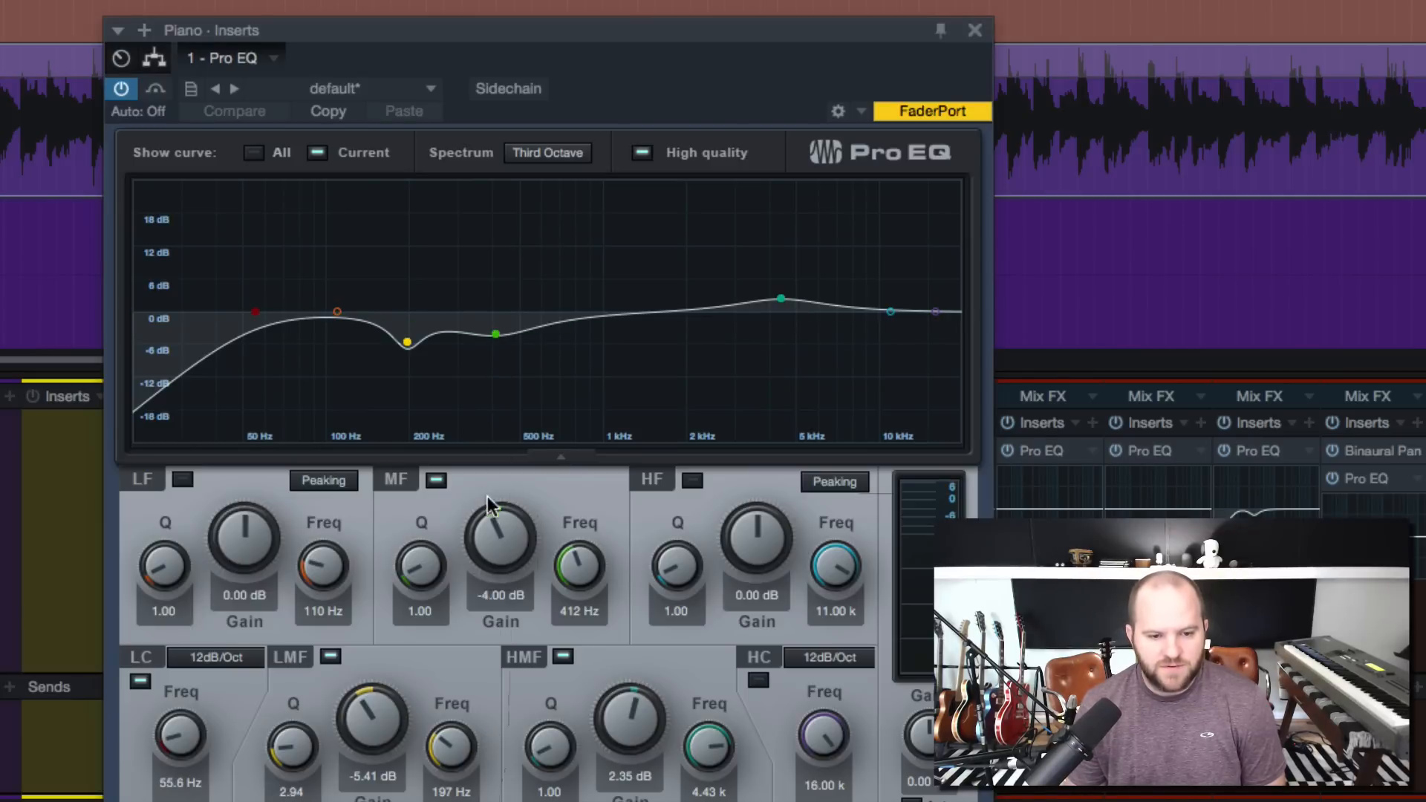
pyautogui.moveTo(494, 538); pyautogui.dragTo(493, 487)
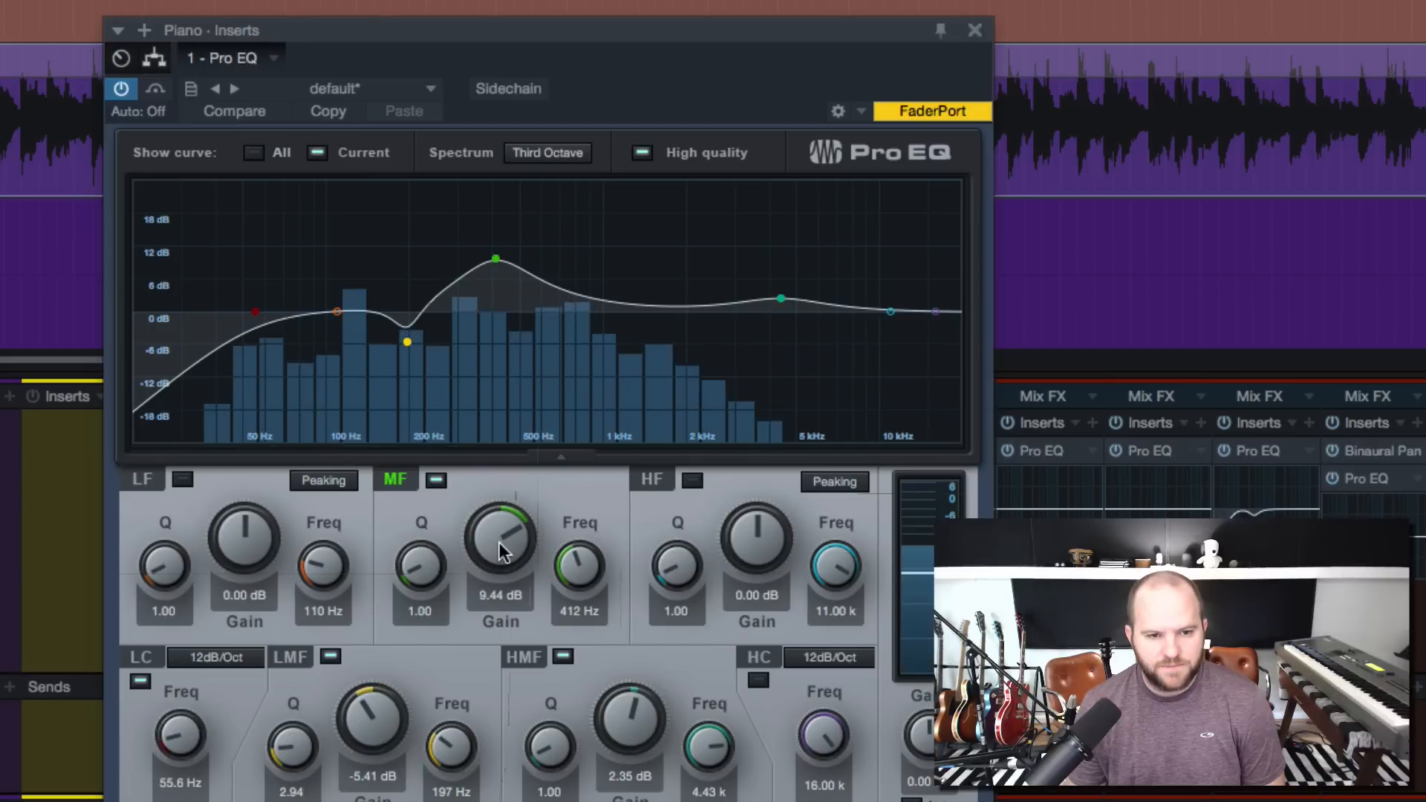
pyautogui.moveTo(499, 542); pyautogui.dragTo(493, 581)
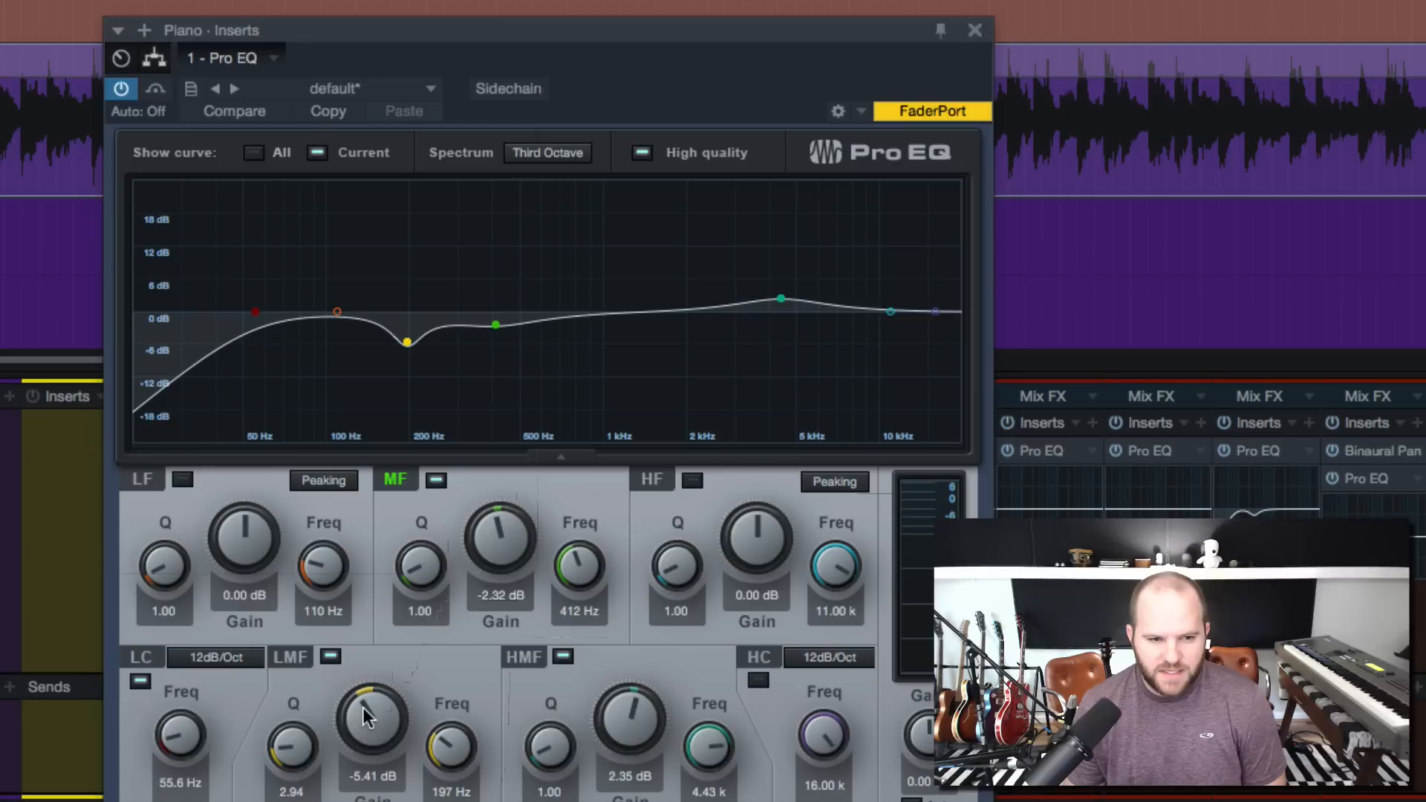
pyautogui.moveTo(370, 711); pyautogui.dragTo(369, 796)
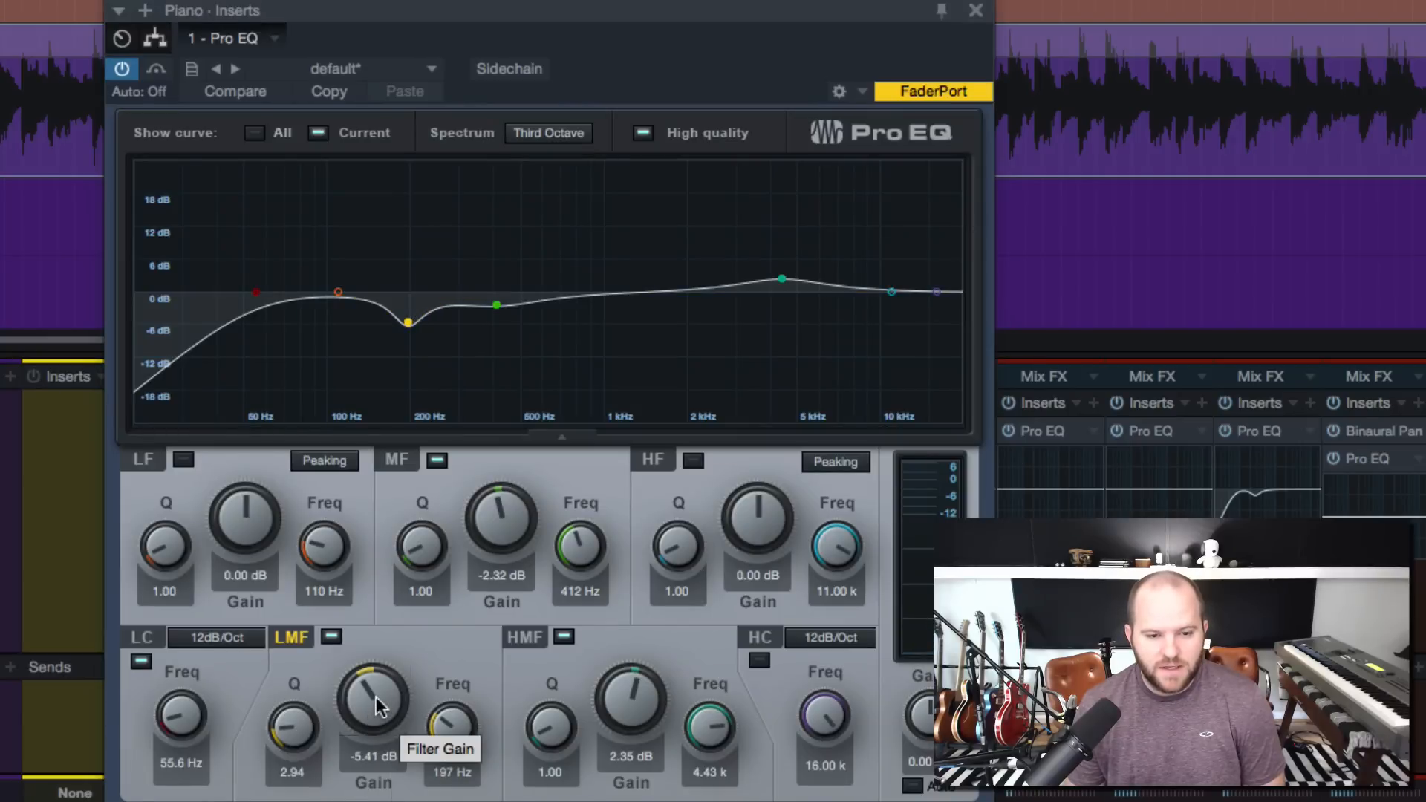
pyautogui.moveTo(499, 522); pyautogui.dragTo(497, 520)
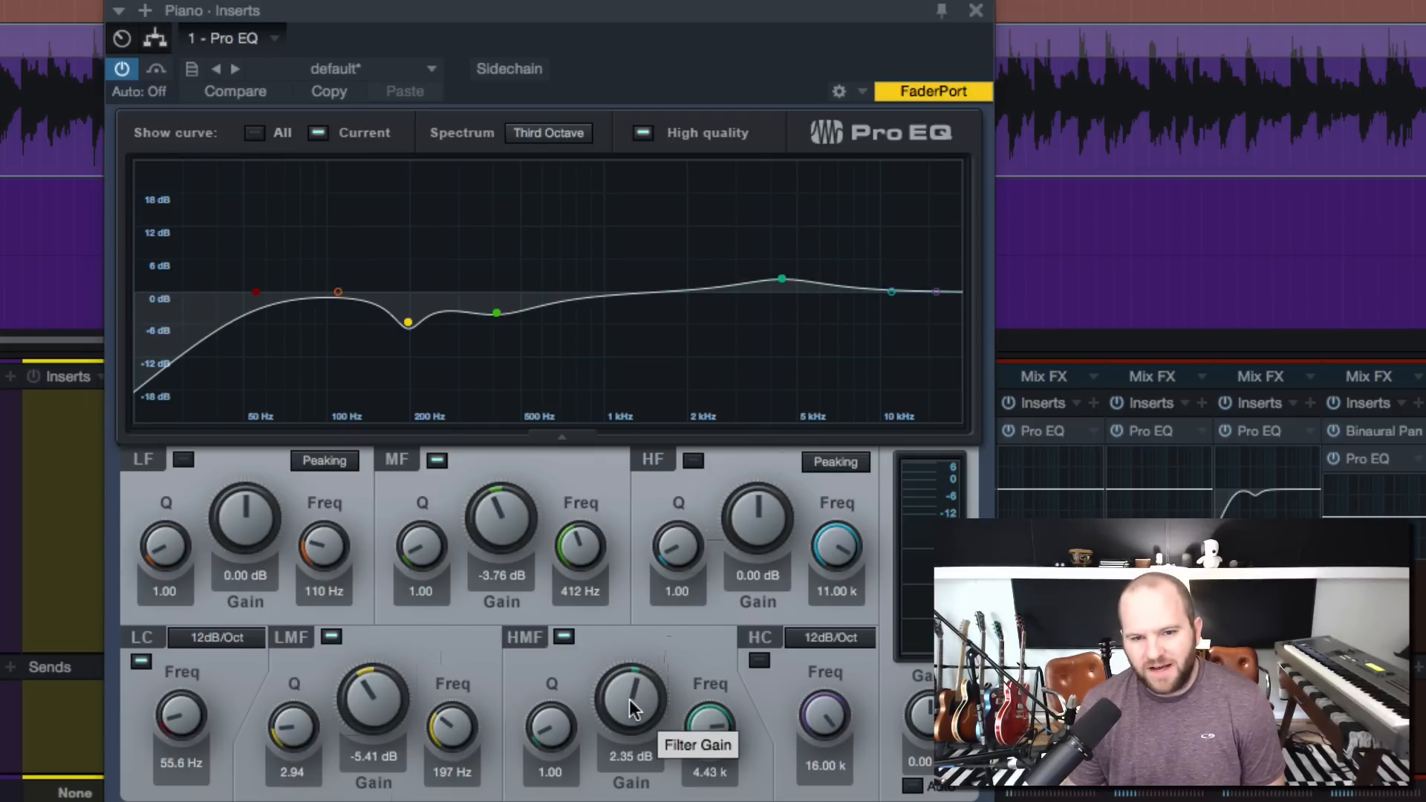
# Step: Audition an exaggerated HMF boost at 4.43 kHz on the piano, and settle the band's gain at 1.63 dB
pyautogui.moveTo(631, 709); pyautogui.dragTo(635, 633)
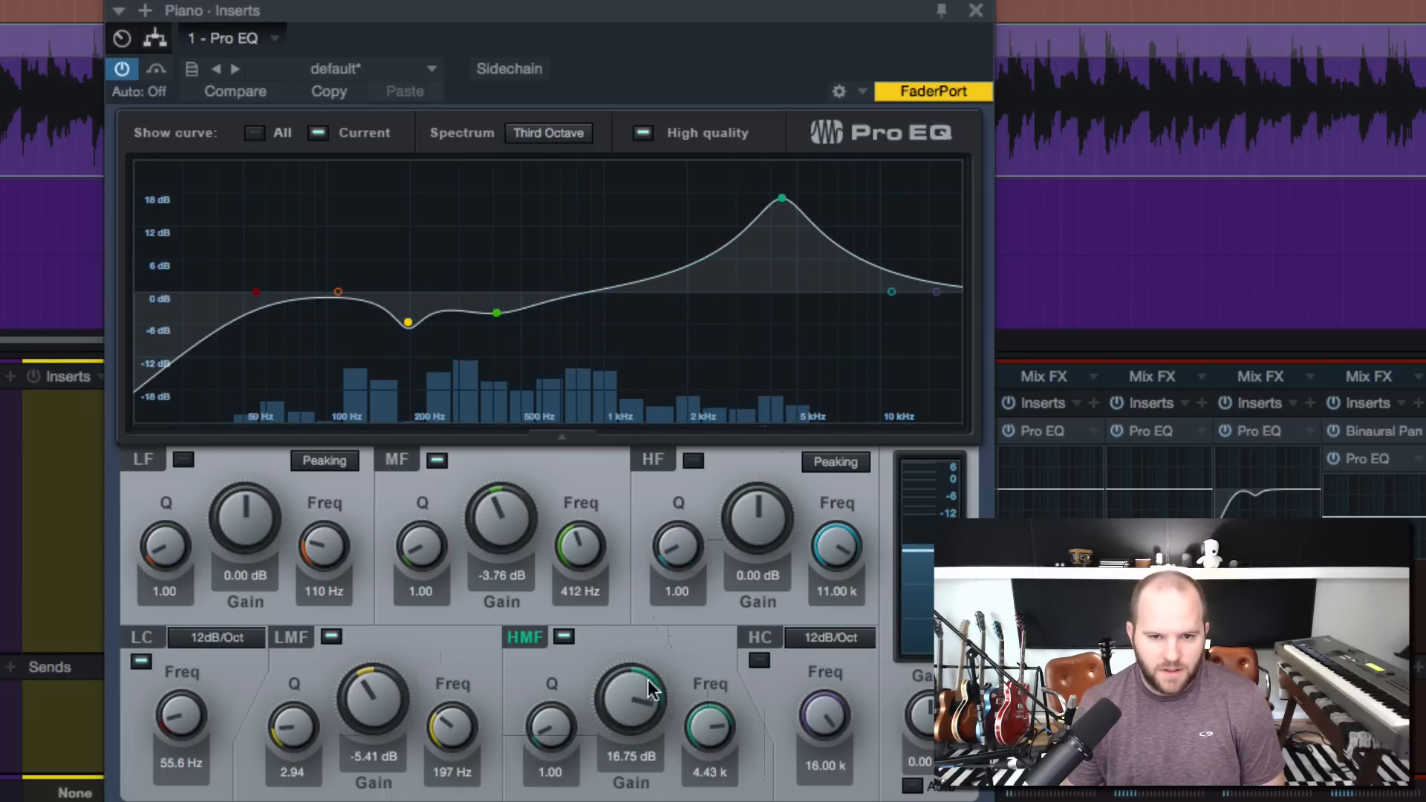
pyautogui.moveTo(648, 691); pyautogui.dragTo(642, 722)
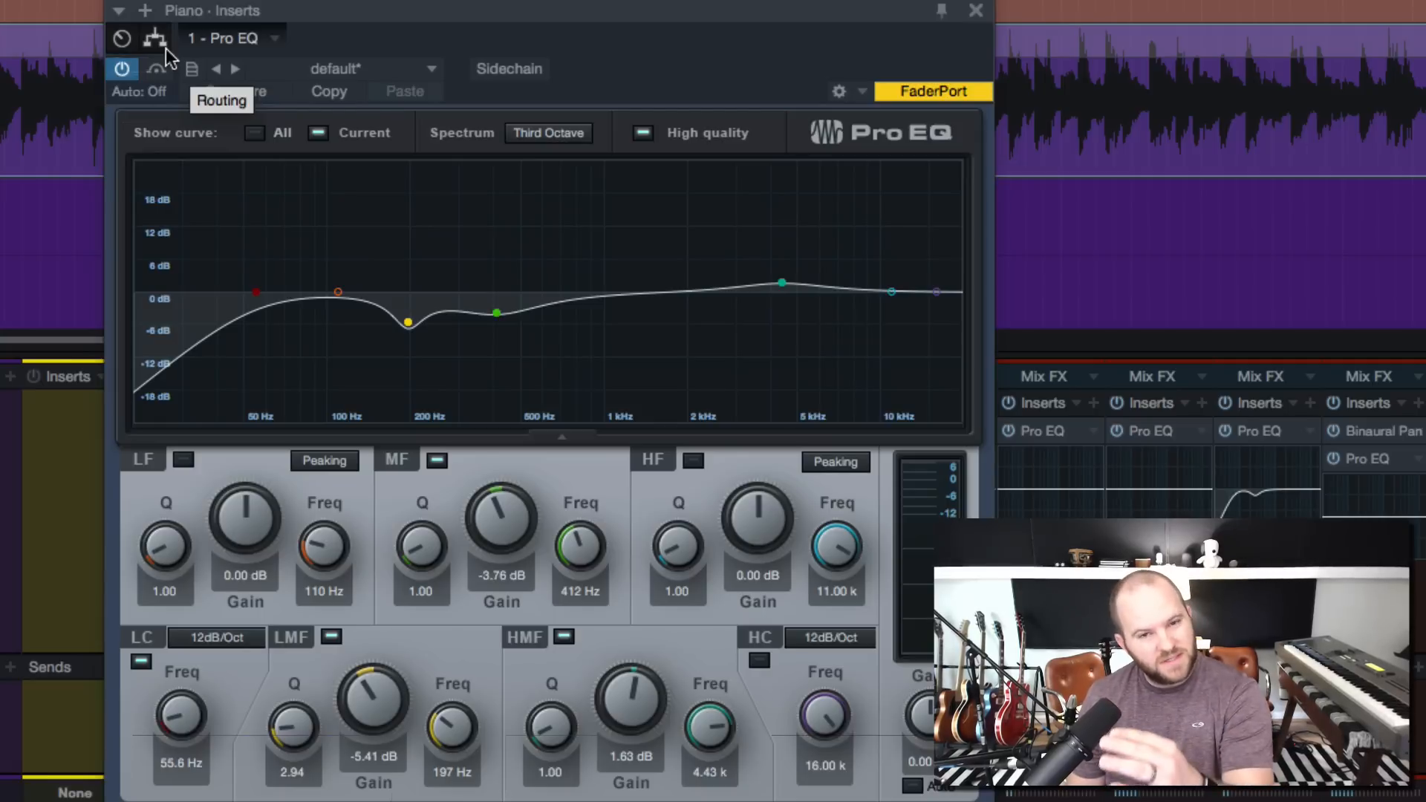
# Step: Compare the soloed piano with its Pro EQ bypassed and active during playback, and close the EQ window
pyautogui.click(122, 68)
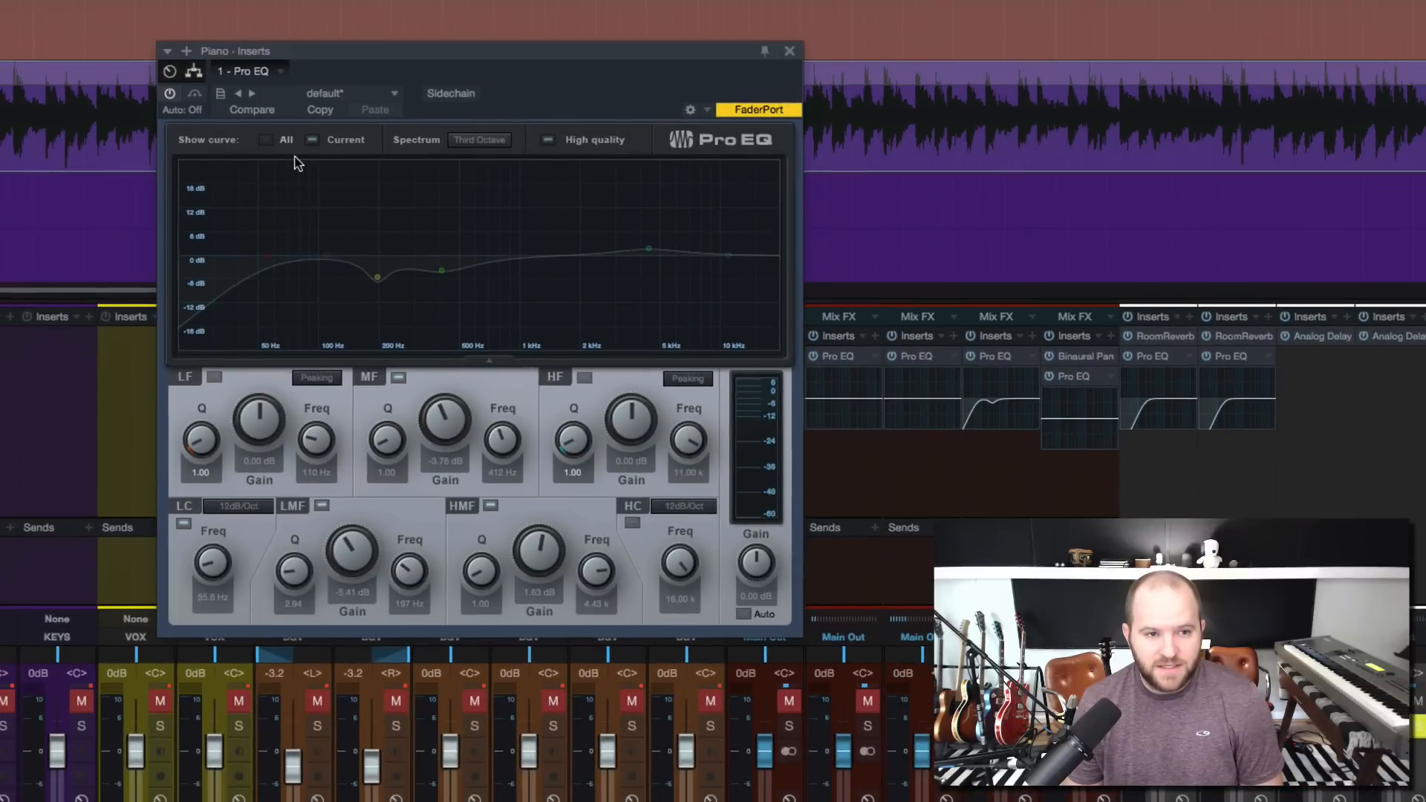
pyautogui.moveTo(515, 8); pyautogui.dragTo(457, 0)
pyautogui.moveTo(413, 46); pyautogui.dragTo(411, 46)
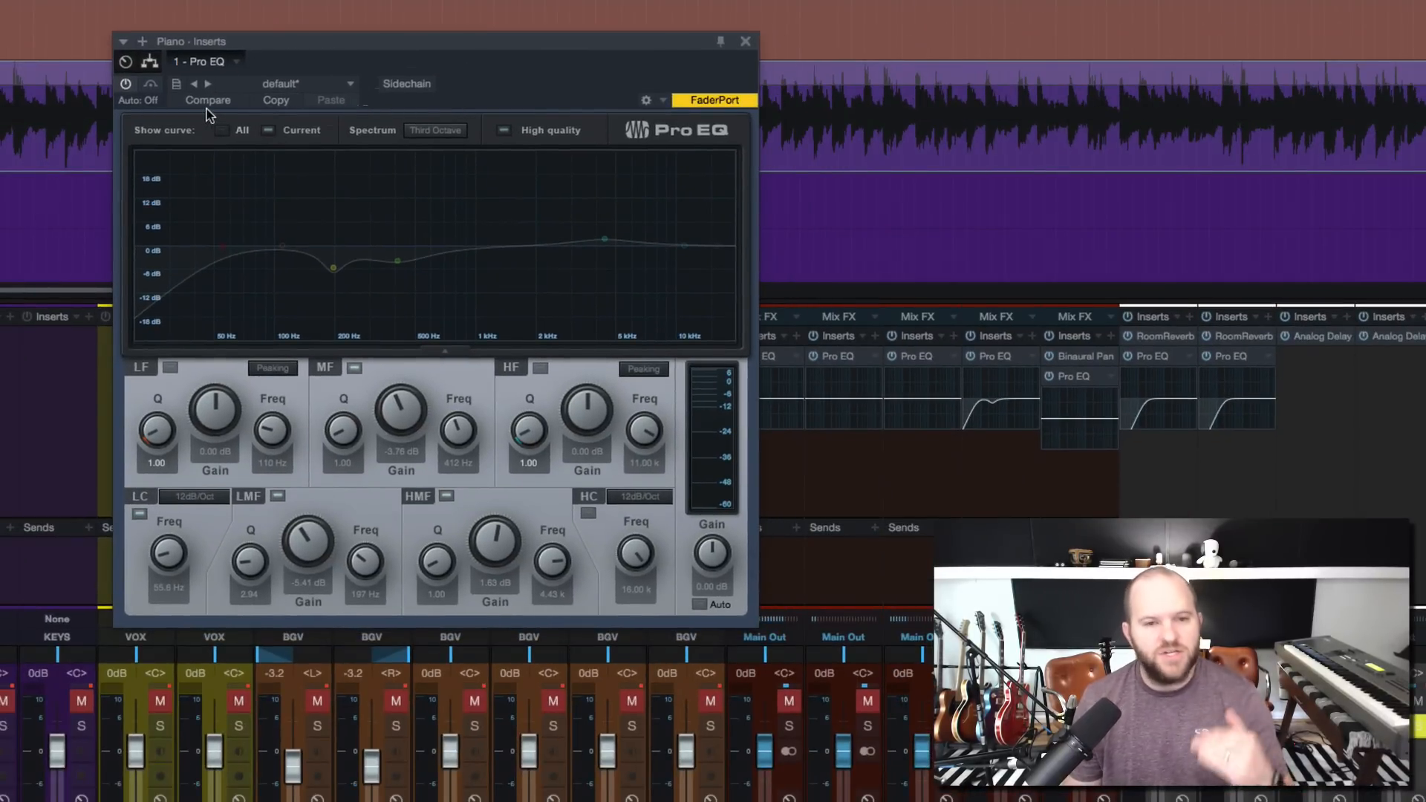
pyautogui.click(125, 84)
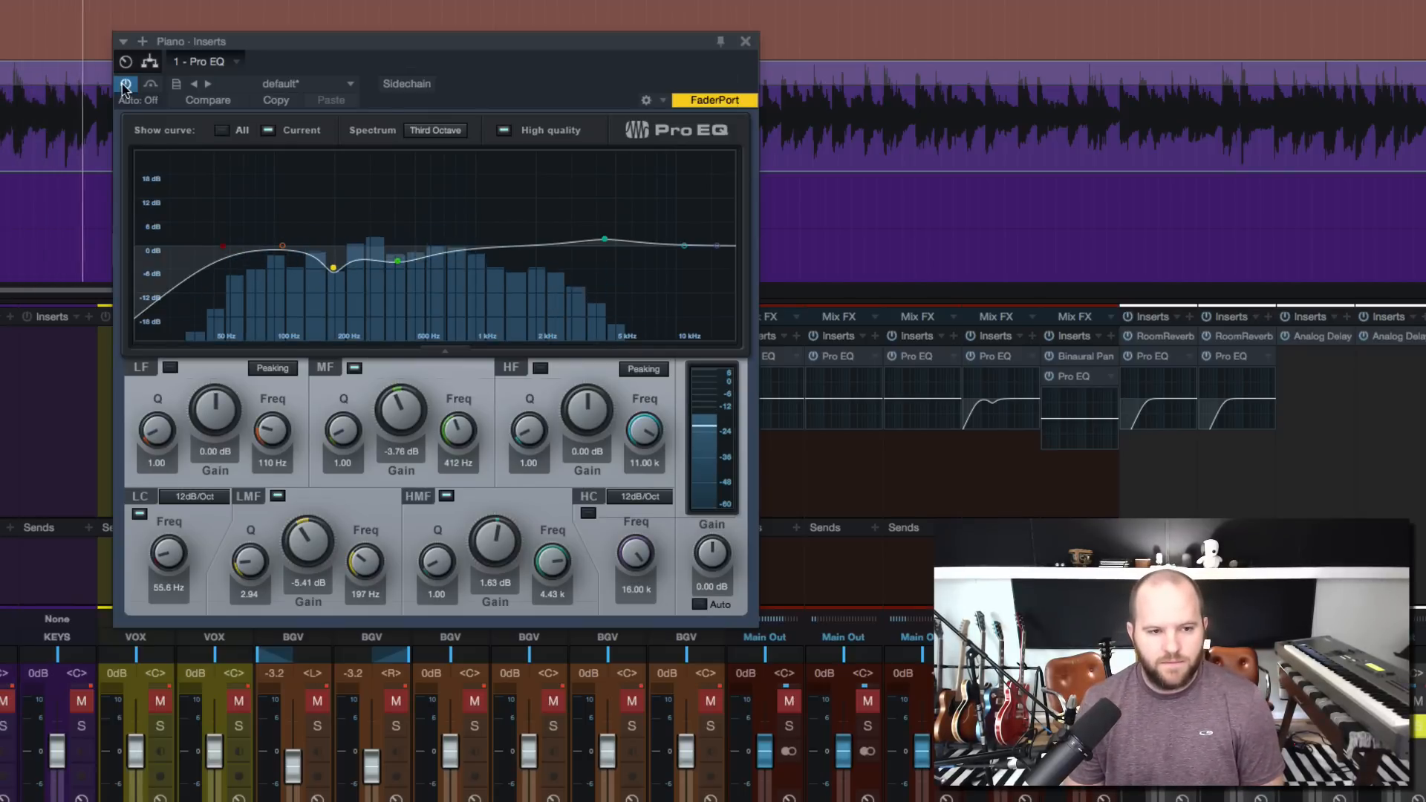
pyautogui.press('space')
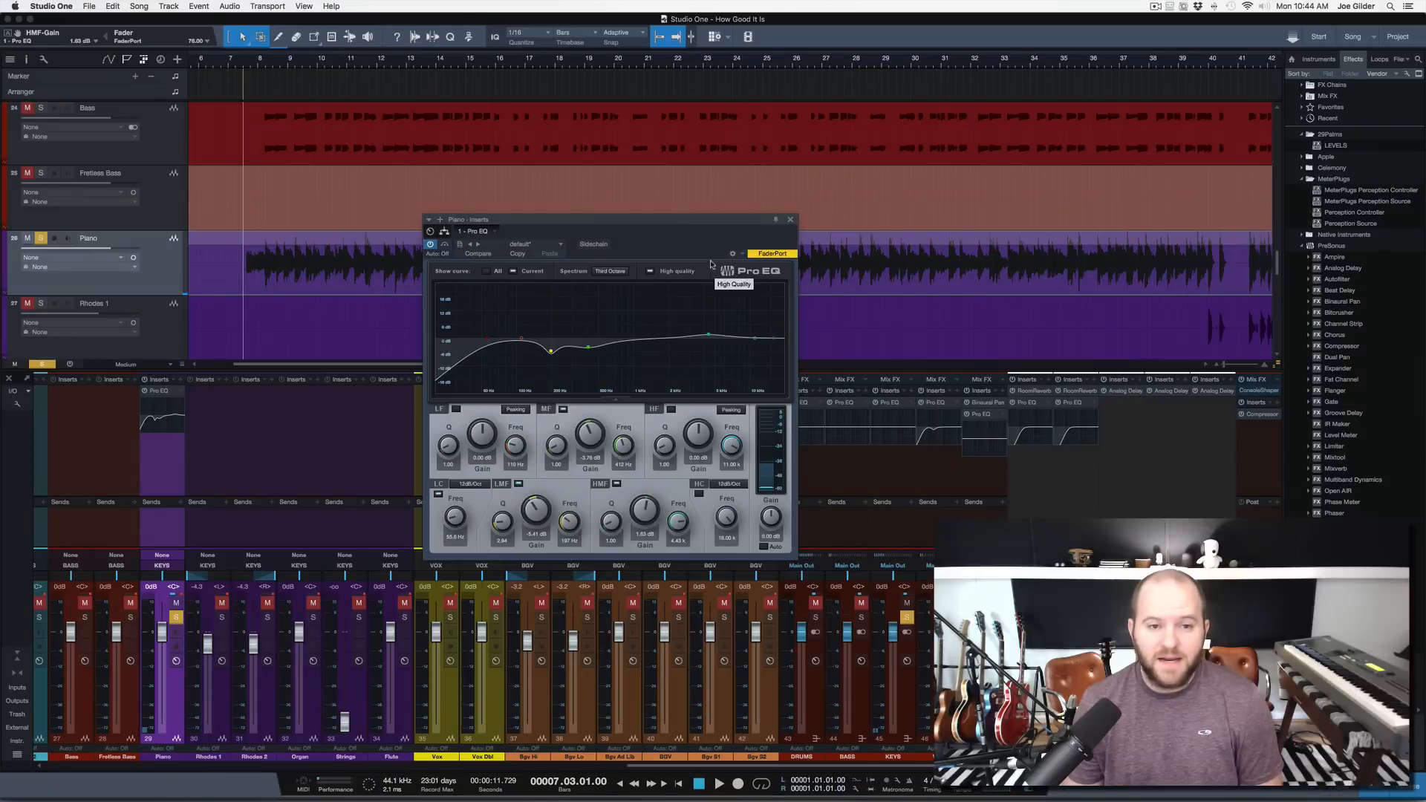
pyautogui.click(790, 219)
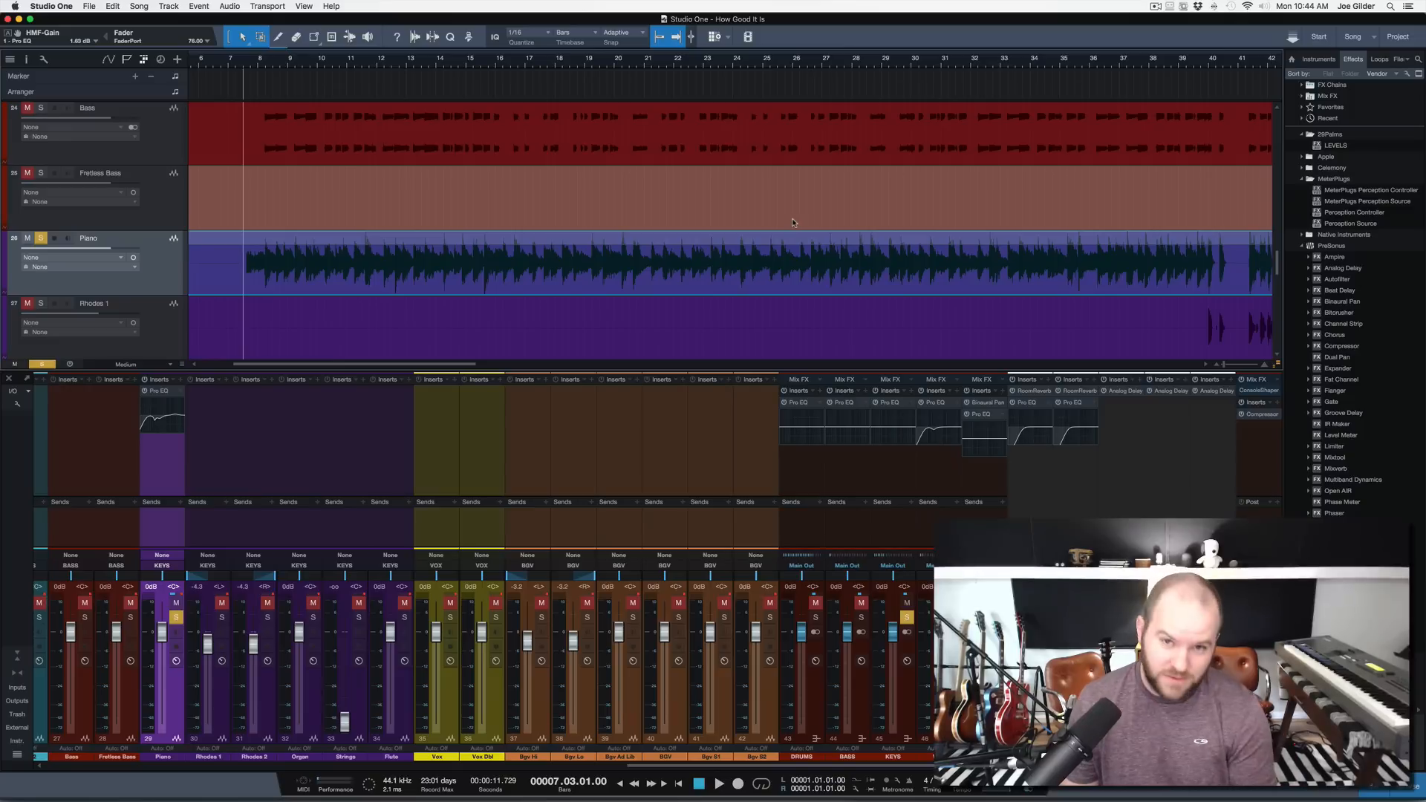
# Step: Unsolo the piano and compare the full mix with the piano's Pro EQ bypassed and active, leaving it active
pyautogui.press('s')
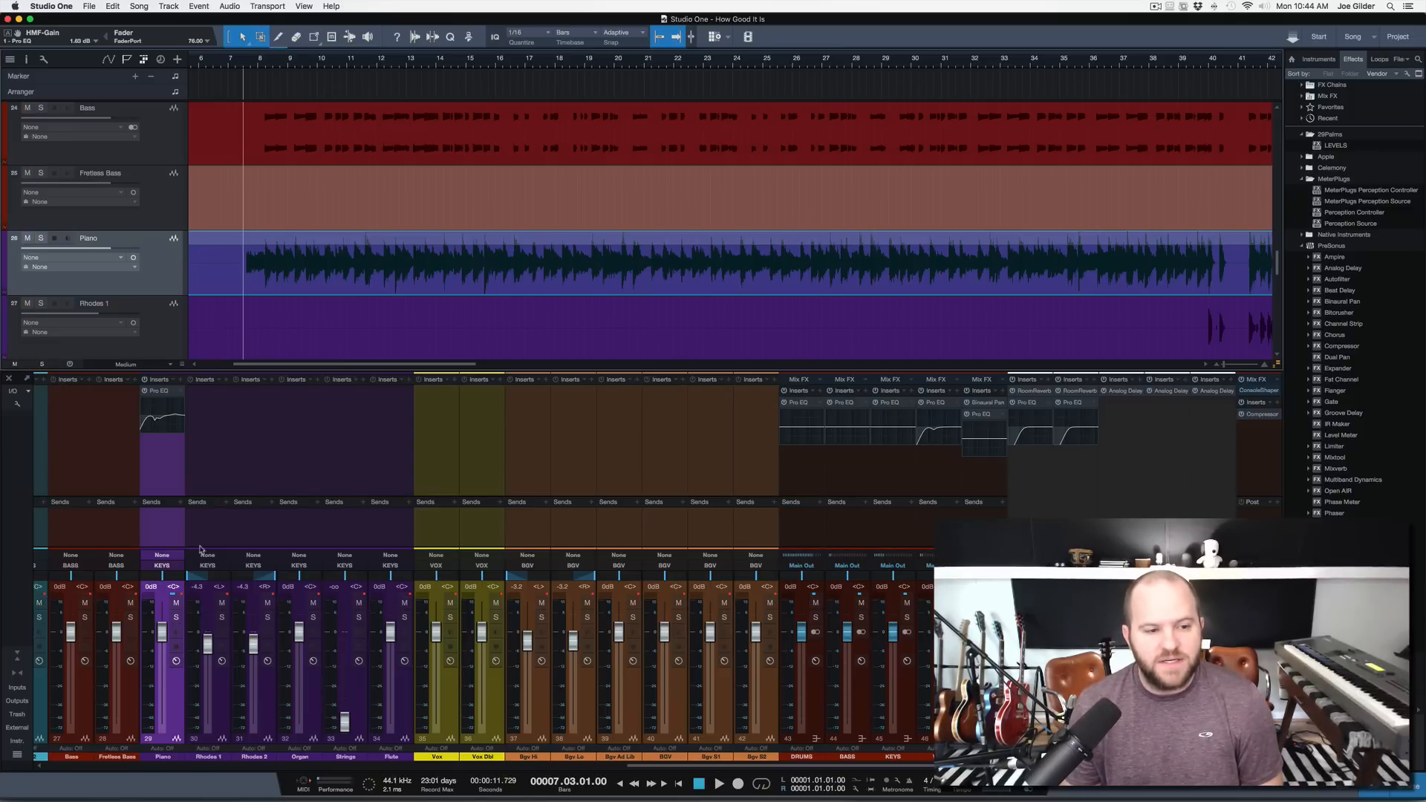
pyautogui.click(146, 391)
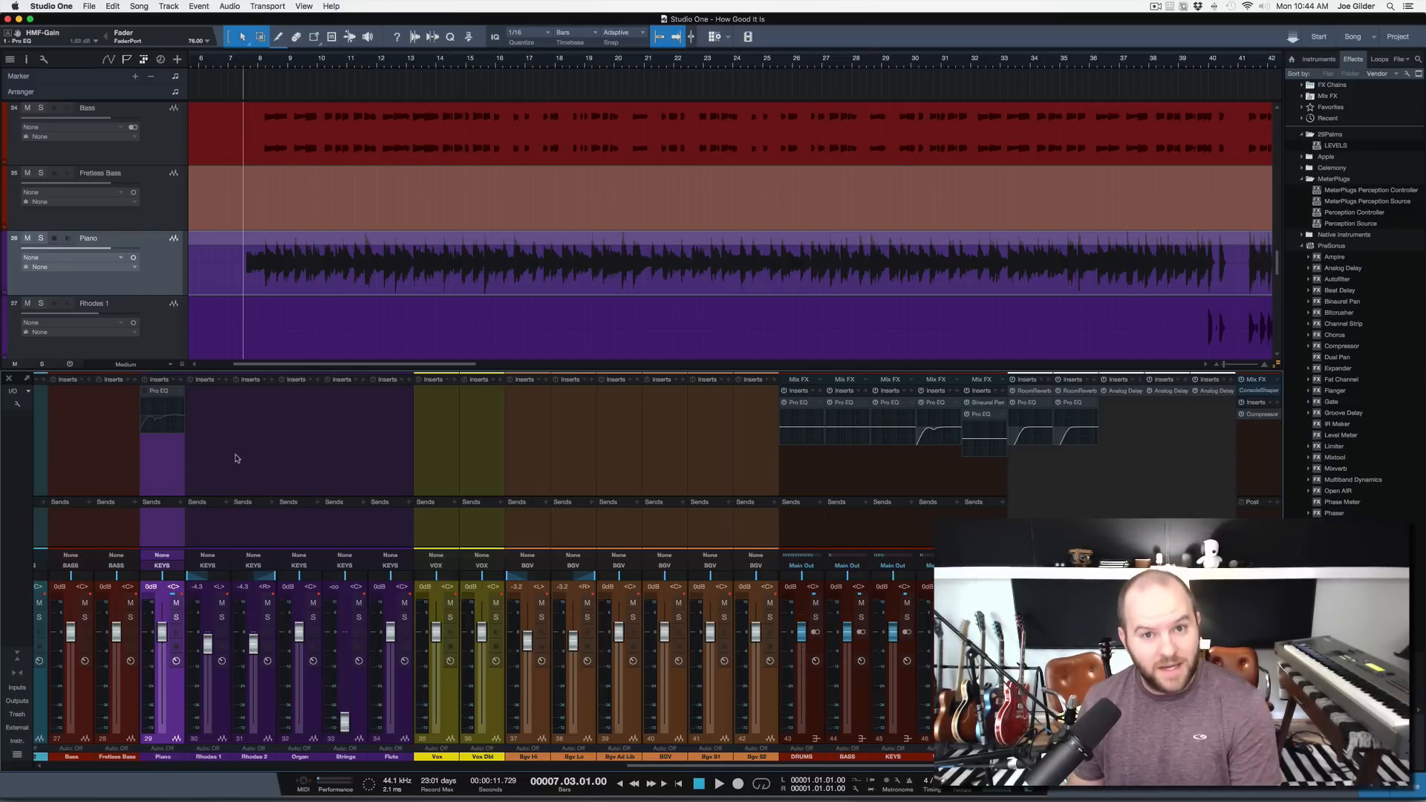
pyautogui.press('space')
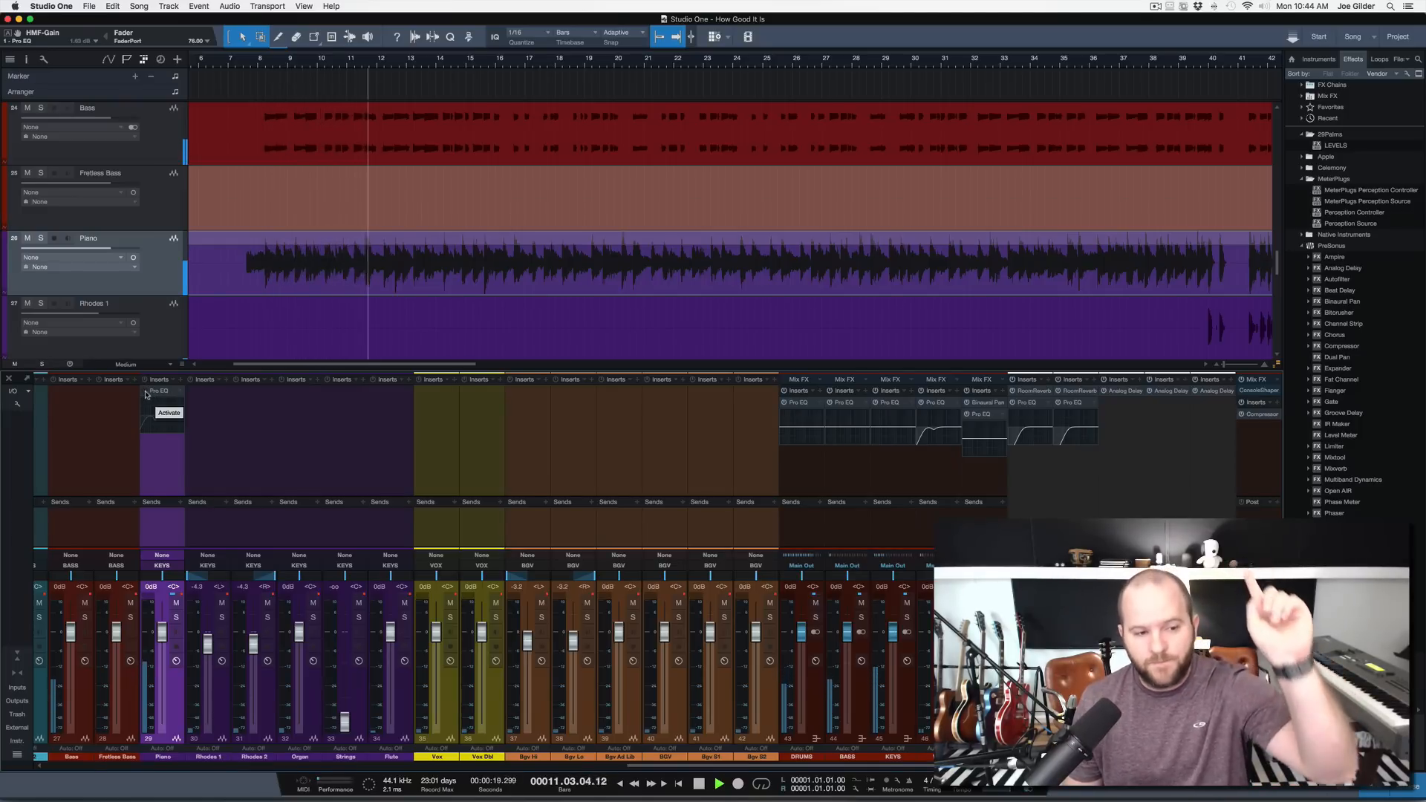
pyautogui.click(146, 394)
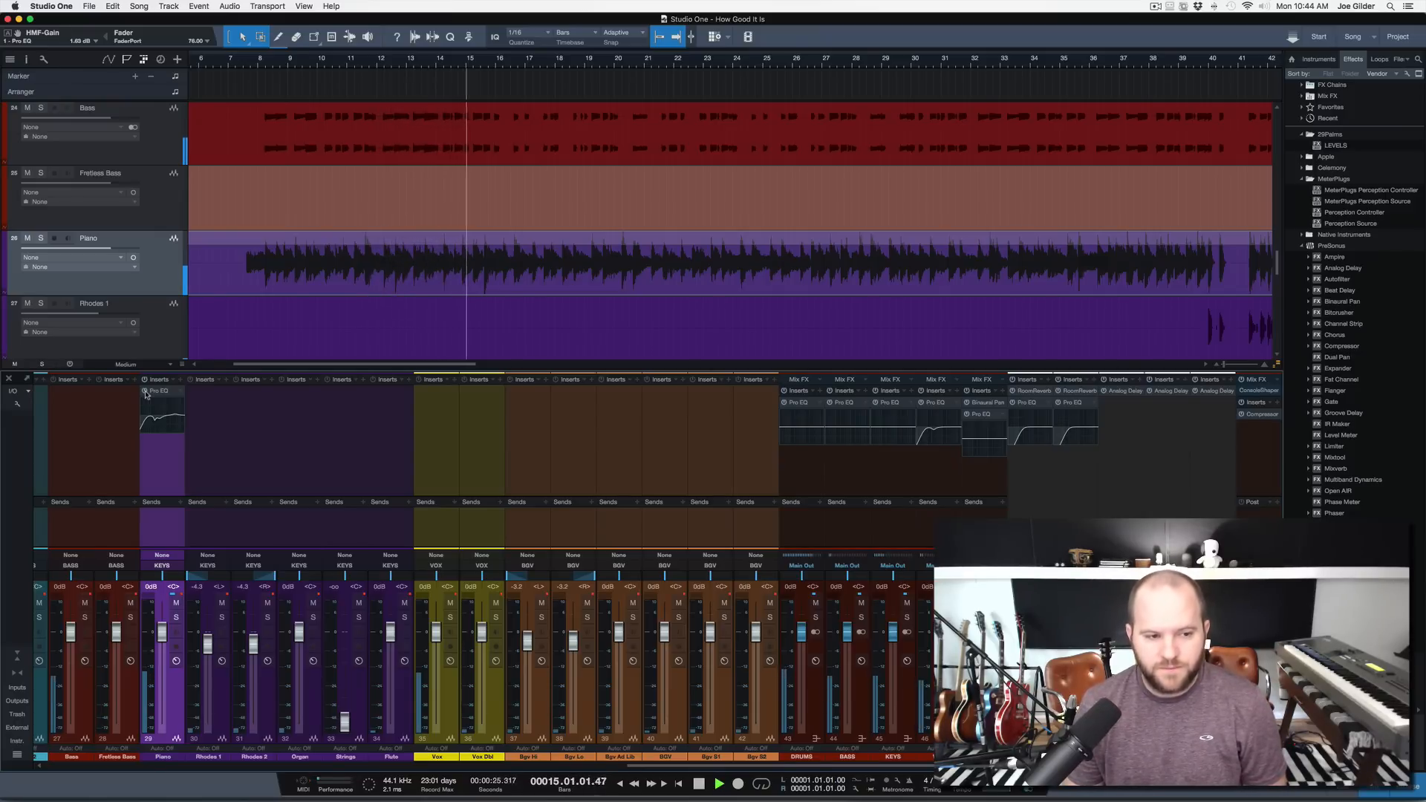
pyautogui.press('space')
pyautogui.press('space')
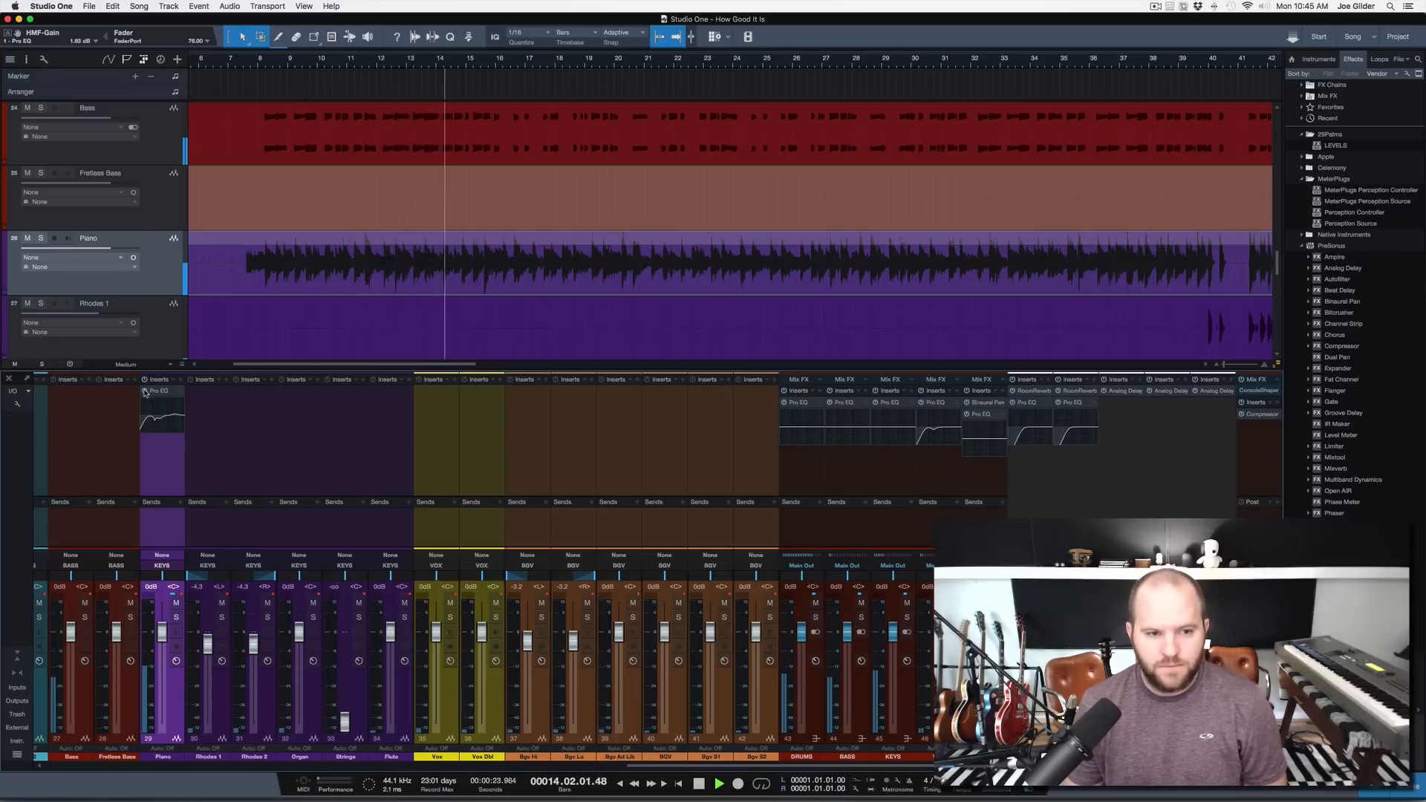
pyautogui.press('space')
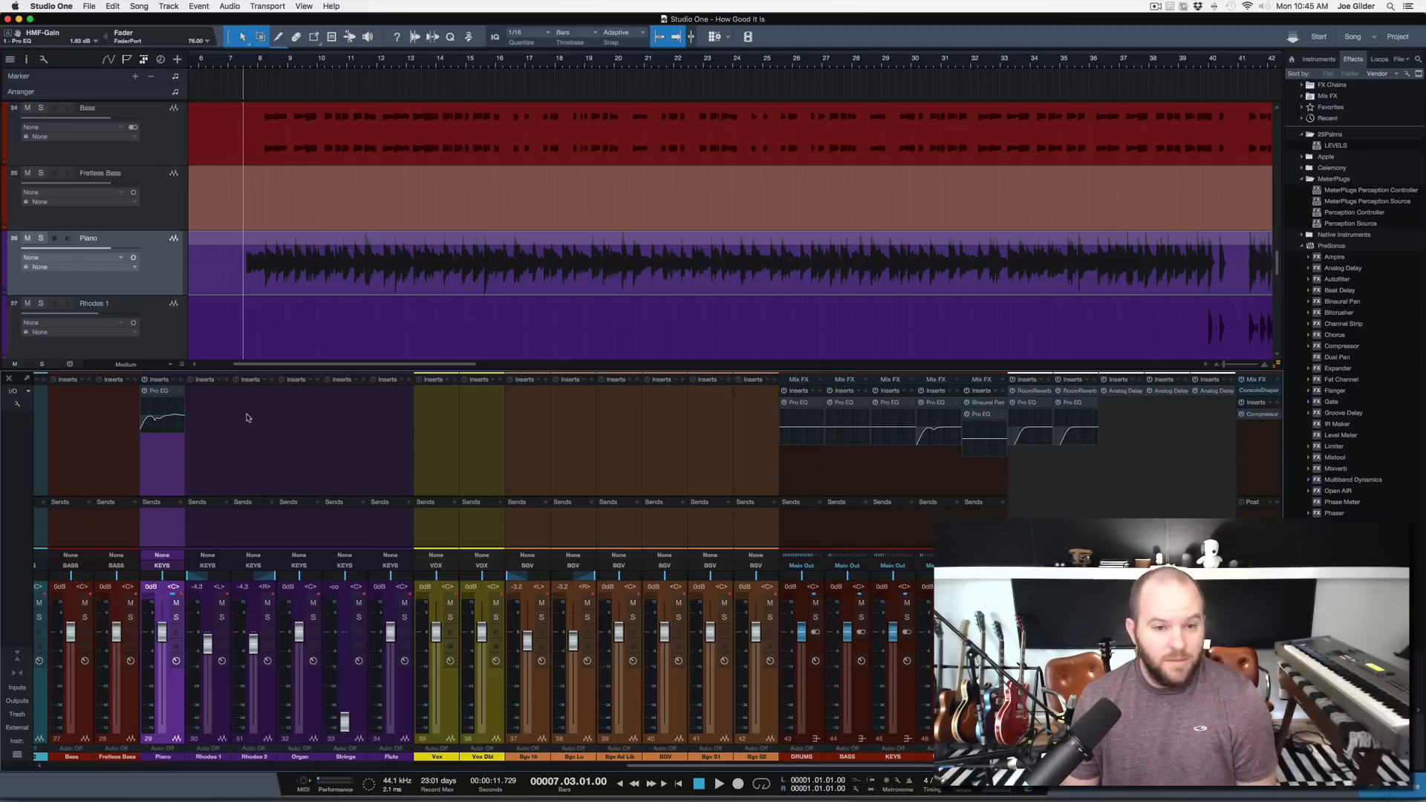
pyautogui.scroll(-6, 382, 338)
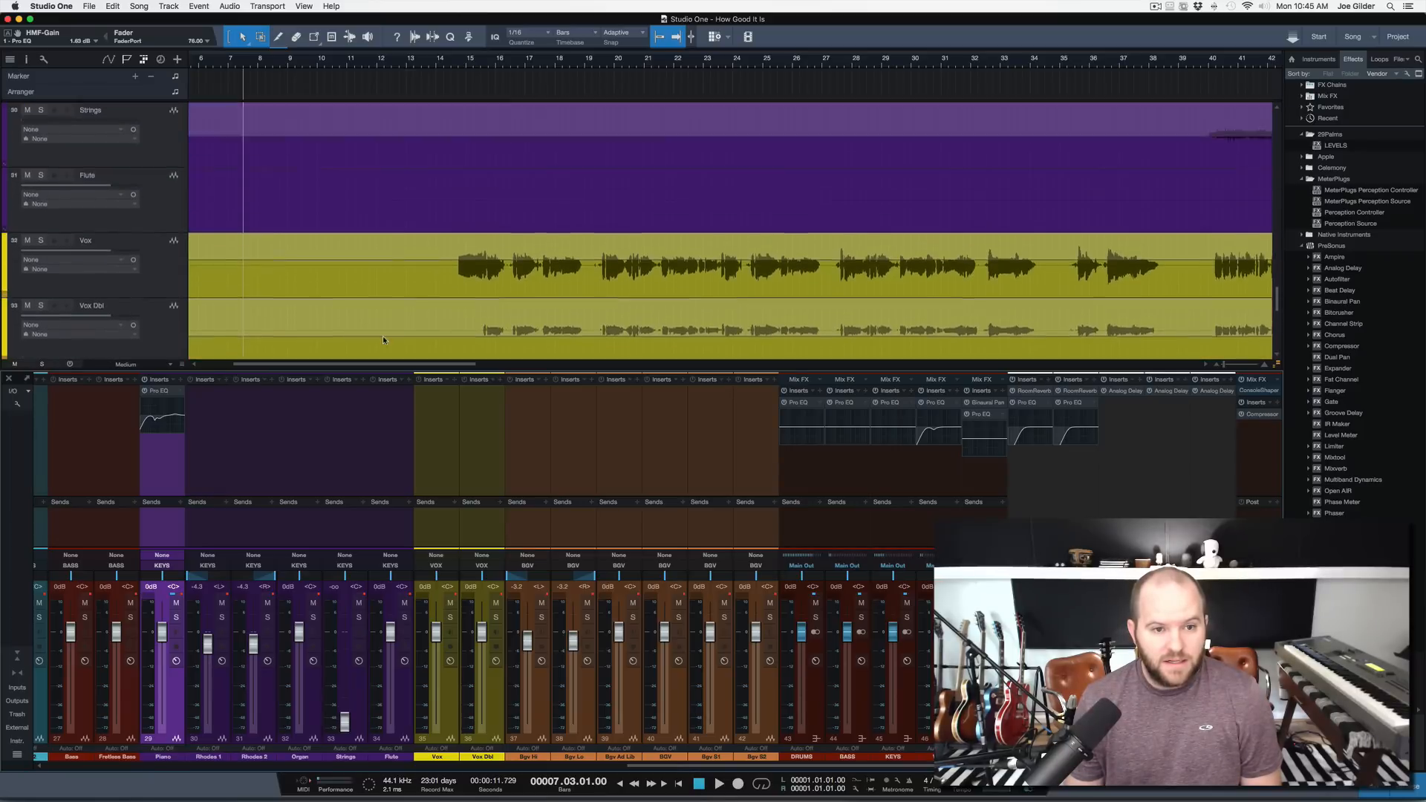
pyautogui.scroll(8, 382, 340)
pyautogui.scroll(-3, 383, 339)
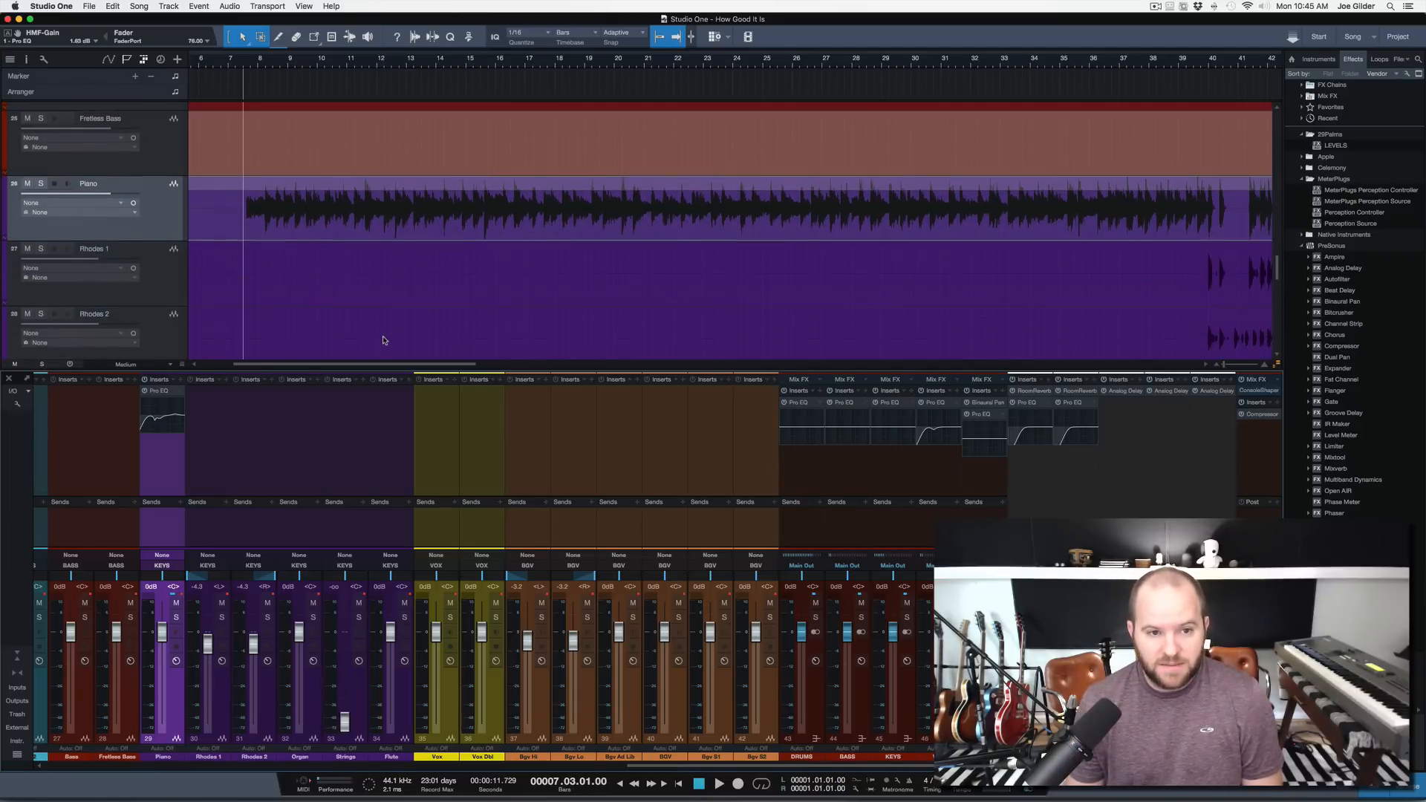
pyautogui.scroll(1, 383, 340)
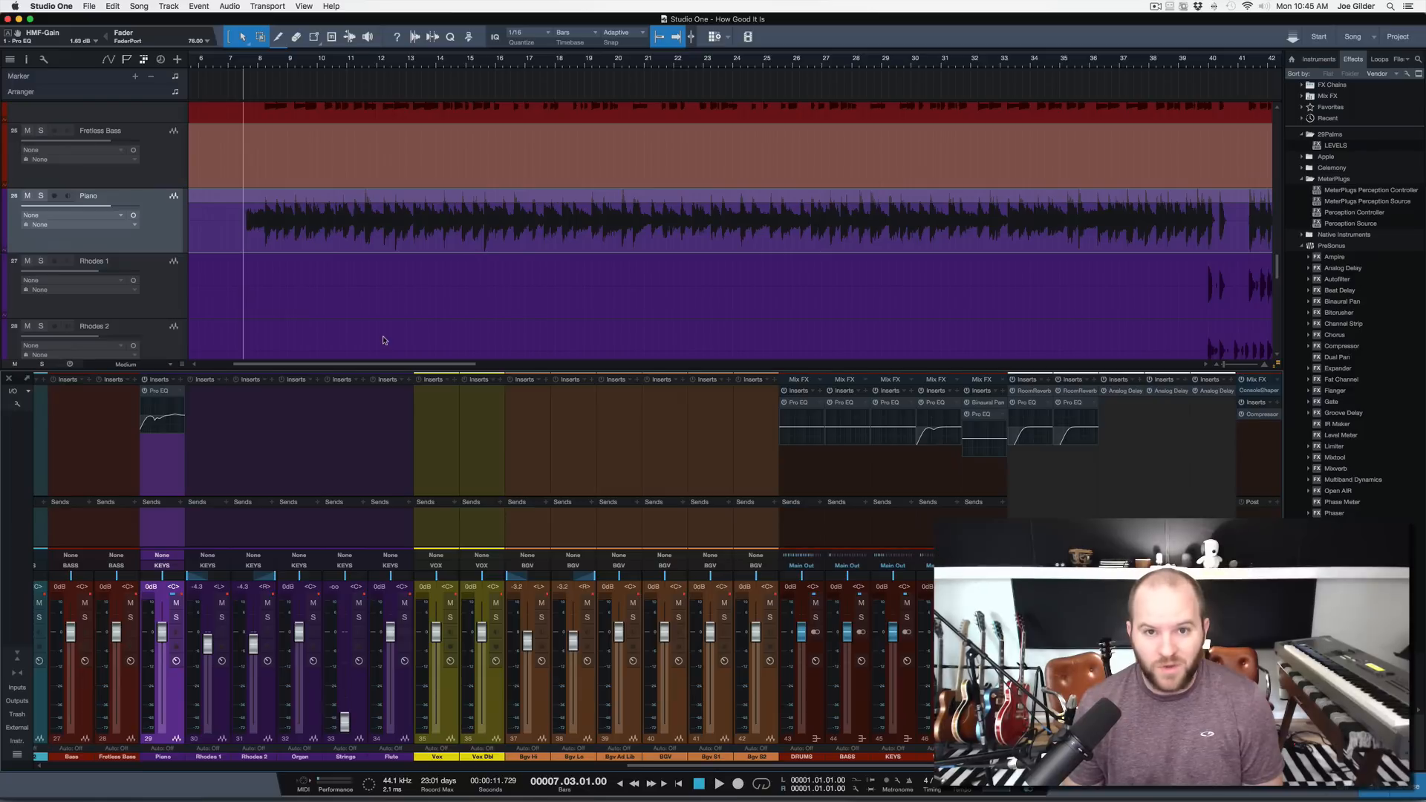